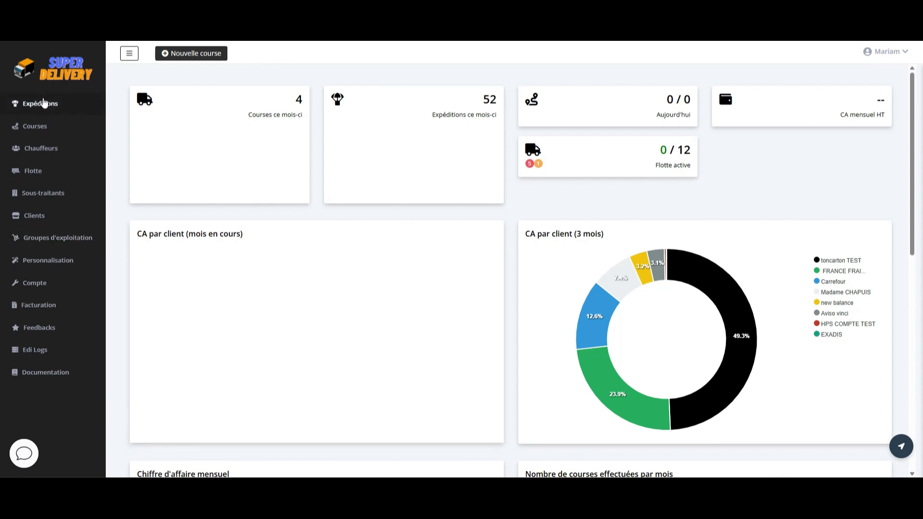
# Step: Open the shipments list, select all pending shipments and send them to route planning
pyautogui.click(44, 103)
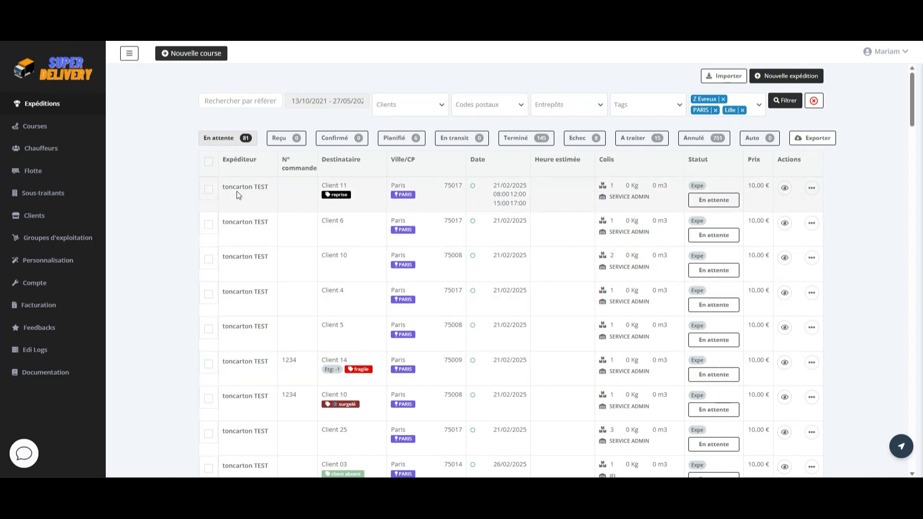
pyautogui.click(208, 162)
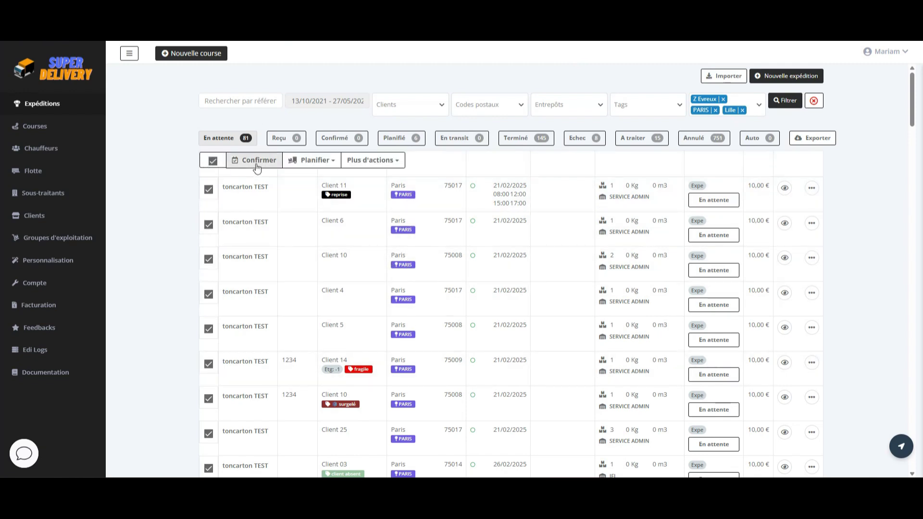
pyautogui.click(302, 162)
pyautogui.click(320, 184)
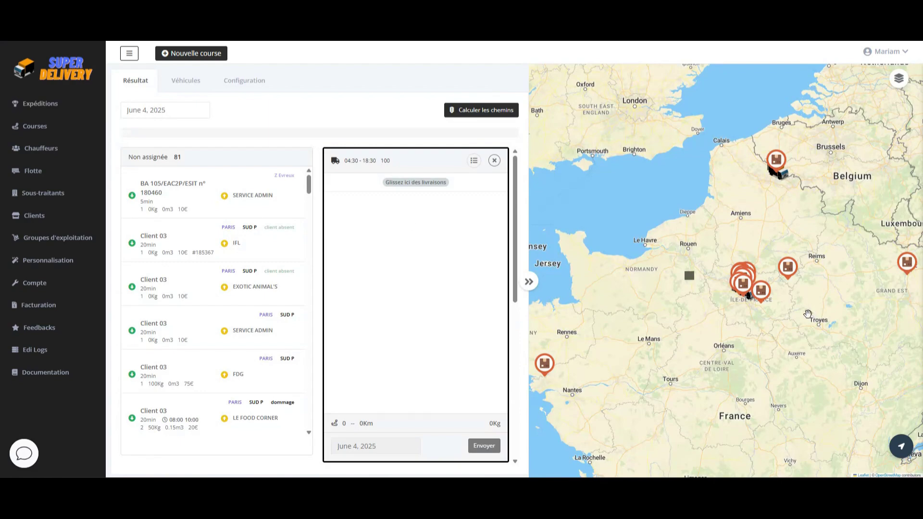
# Step: Examine the delivery points in central Paris on the map and locate the PARIS 1 delivery in the unassigned list
pyautogui.scroll(5, 760, 286)
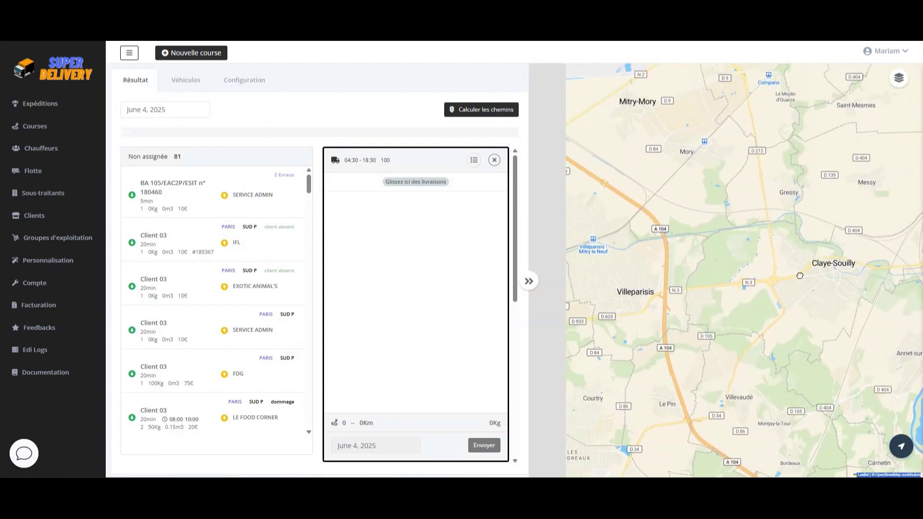
pyautogui.moveTo(645, 385); pyautogui.dragTo(837, 206)
pyautogui.moveTo(578, 447); pyautogui.dragTo(705, 239)
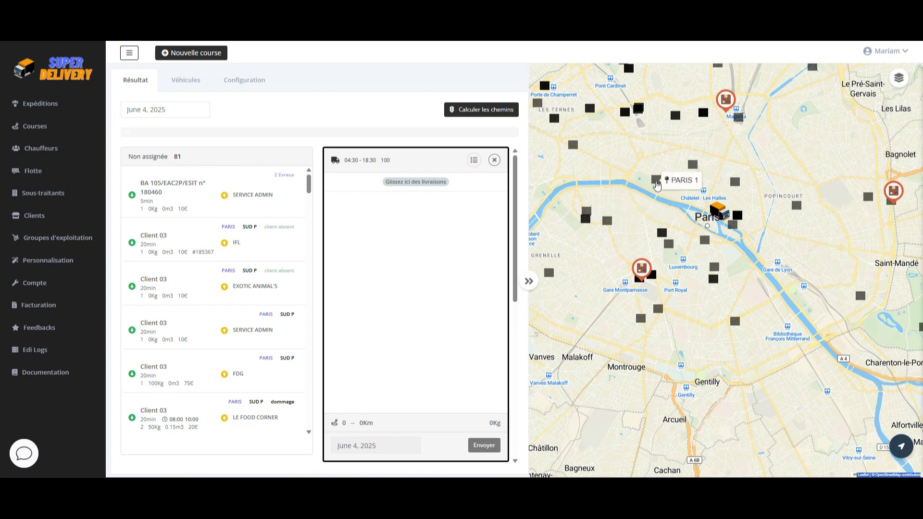
pyautogui.click(655, 182)
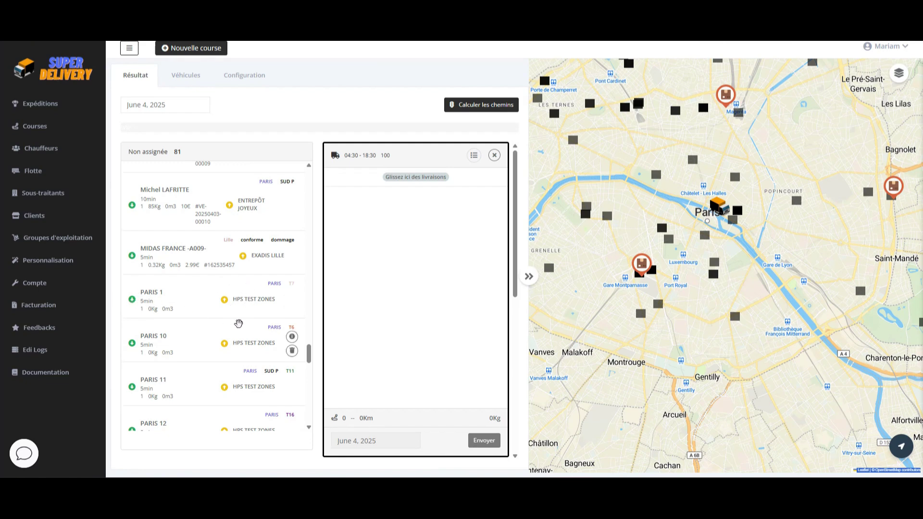
# Step: Open the 56 kg ENTREPÔT JOYEUX shipment's details, go through its edit form and close the detail view
pyautogui.scroll(5, 243, 308)
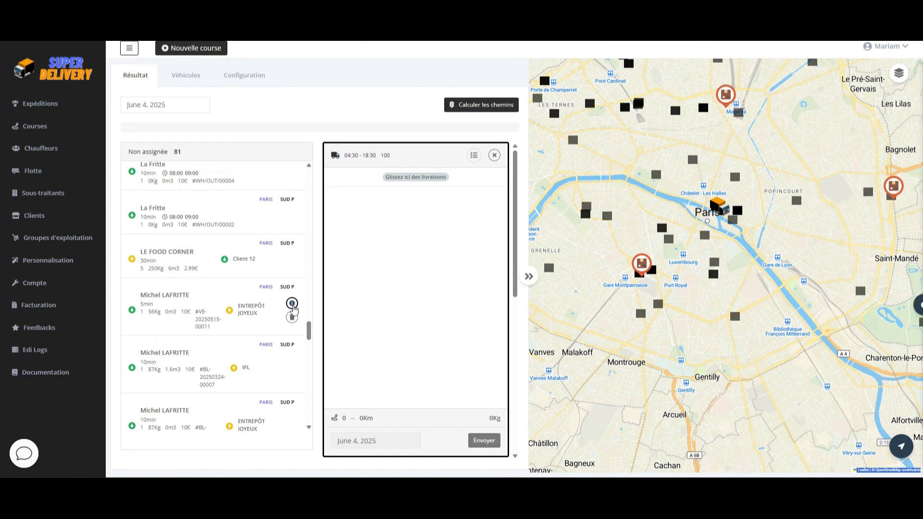
pyautogui.click(292, 304)
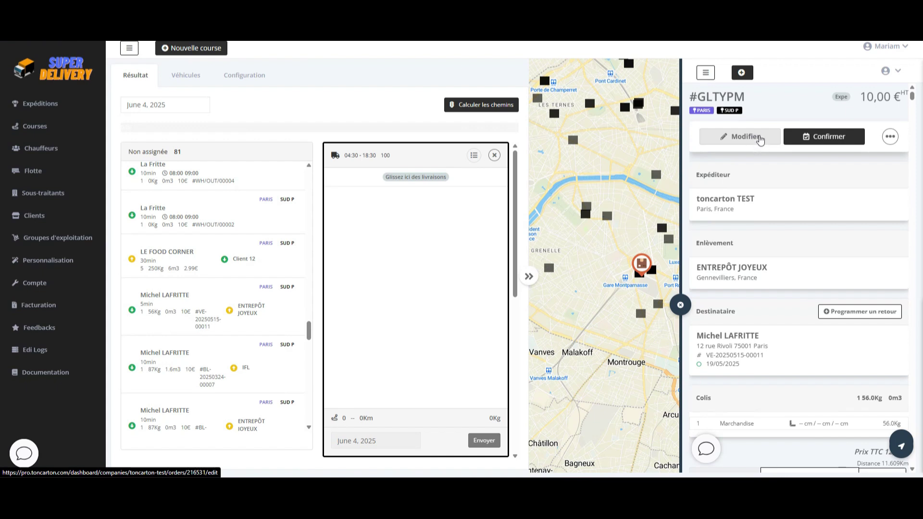
pyautogui.click(760, 139)
pyautogui.scroll(-6, 788, 323)
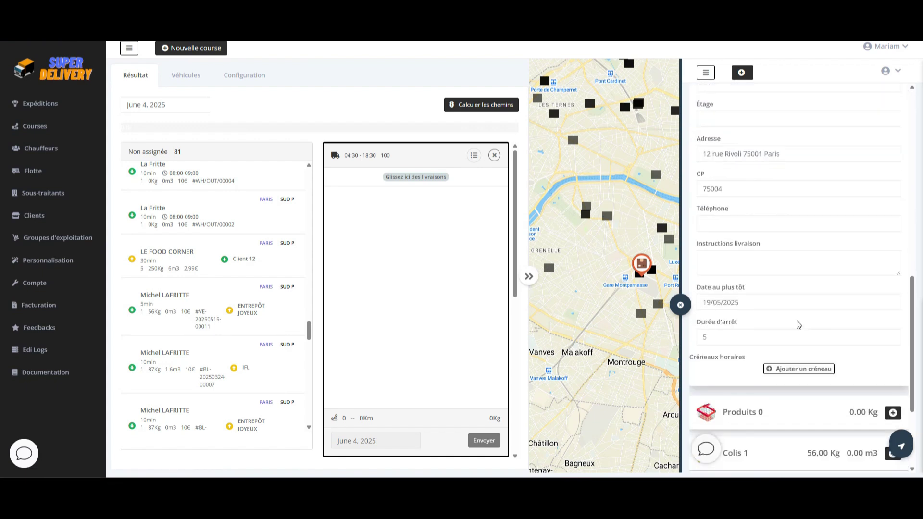
pyautogui.scroll(-5, 789, 325)
pyautogui.click(760, 385)
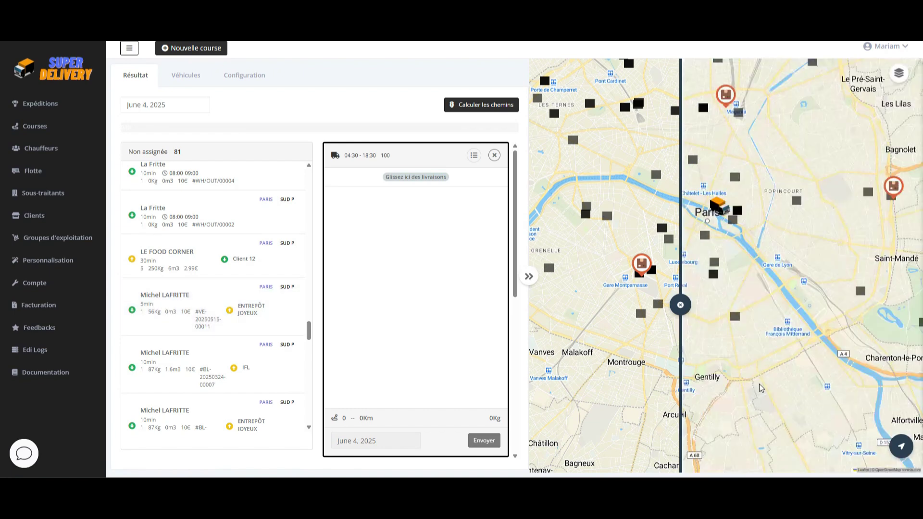
pyautogui.click(688, 303)
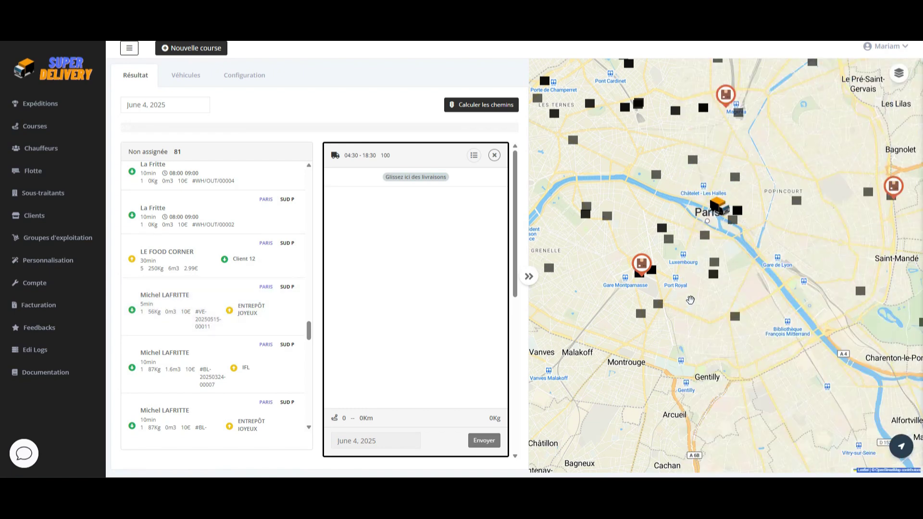
# Step: Delete the 56 kg ENTREPÔT JOYEUX shipment from the unassigned deliveries and confirm the deletion
pyautogui.moveTo(250, 312)
pyautogui.click(292, 319)
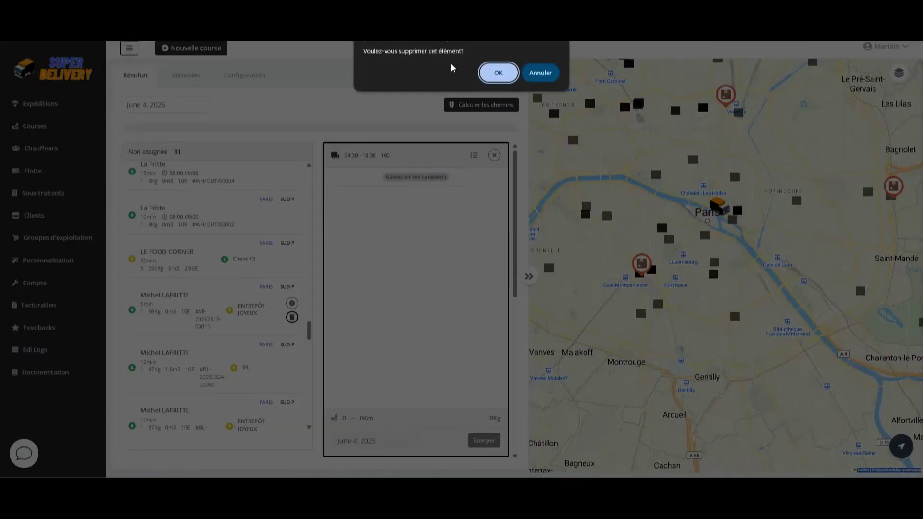
pyautogui.click(497, 76)
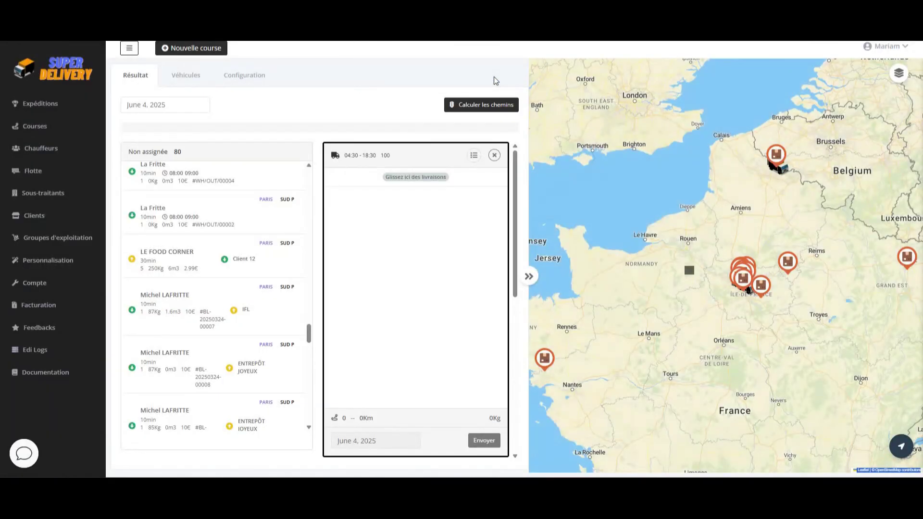
# Step: Add a new vehicle to the available vehicles and remove it again
pyautogui.scroll(7, 244, 183)
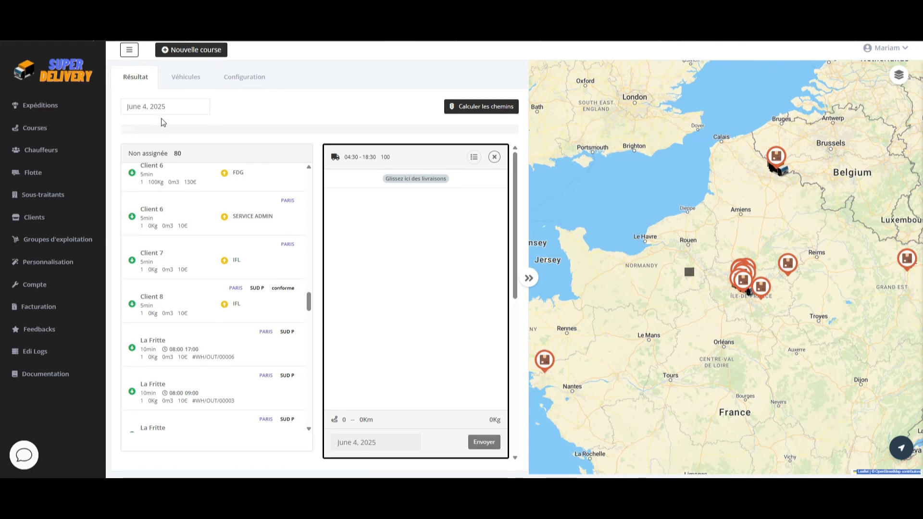
pyautogui.click(195, 78)
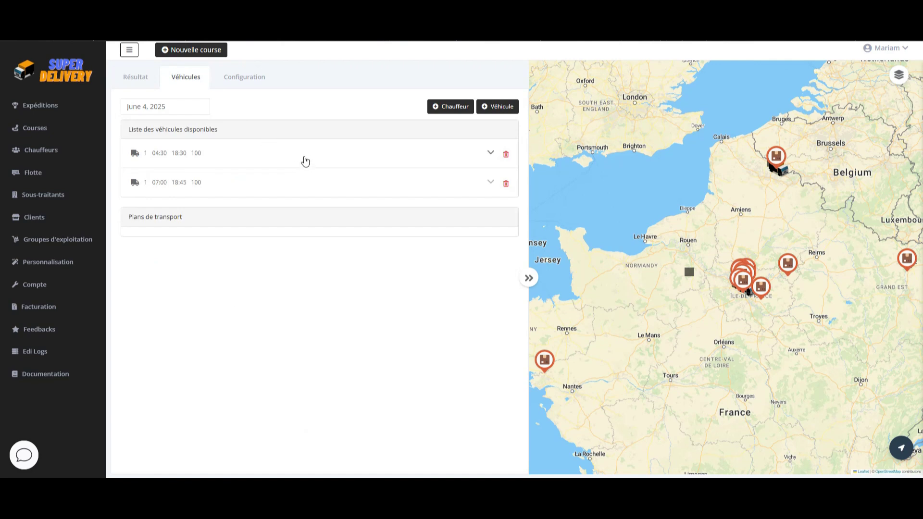
pyautogui.click(496, 107)
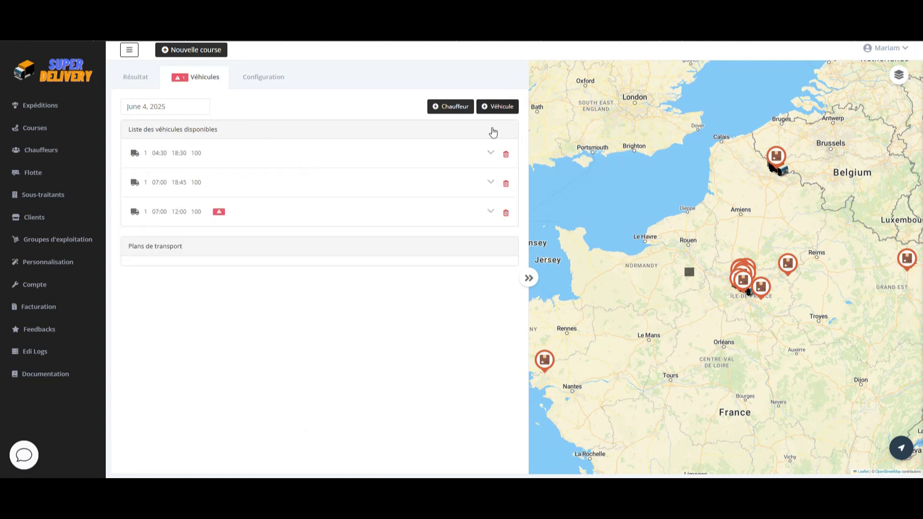
pyautogui.click(506, 212)
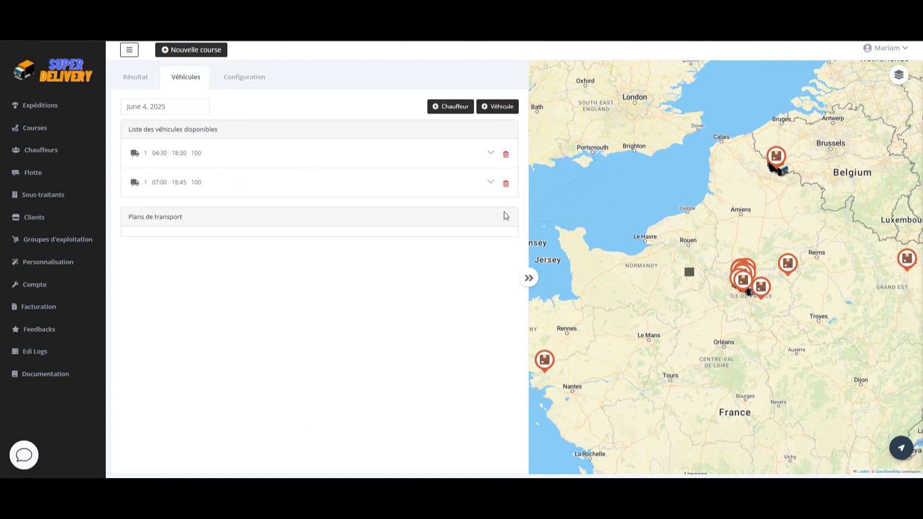
# Step: Open the settings of the 04:30–18:30 vehicle, check its earliest start time and enable the Retour option
pyautogui.click(488, 153)
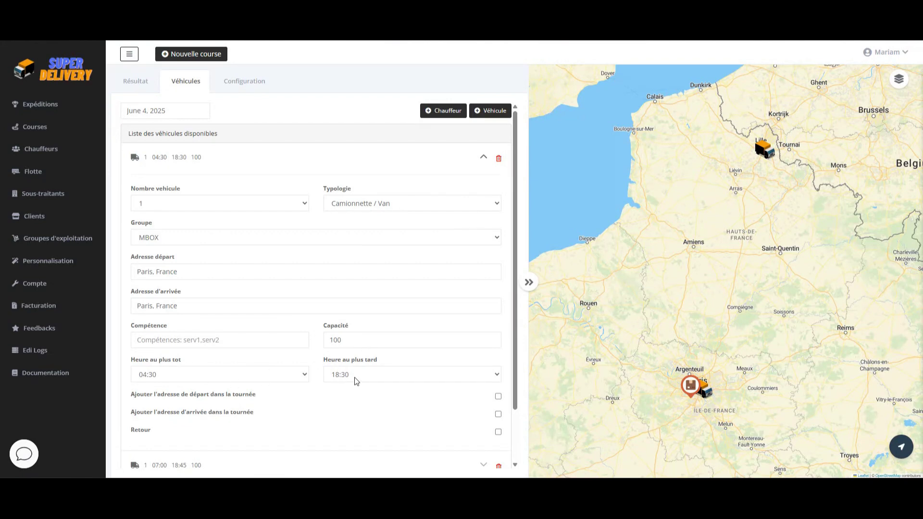
pyautogui.click(230, 377)
pyautogui.click(230, 377)
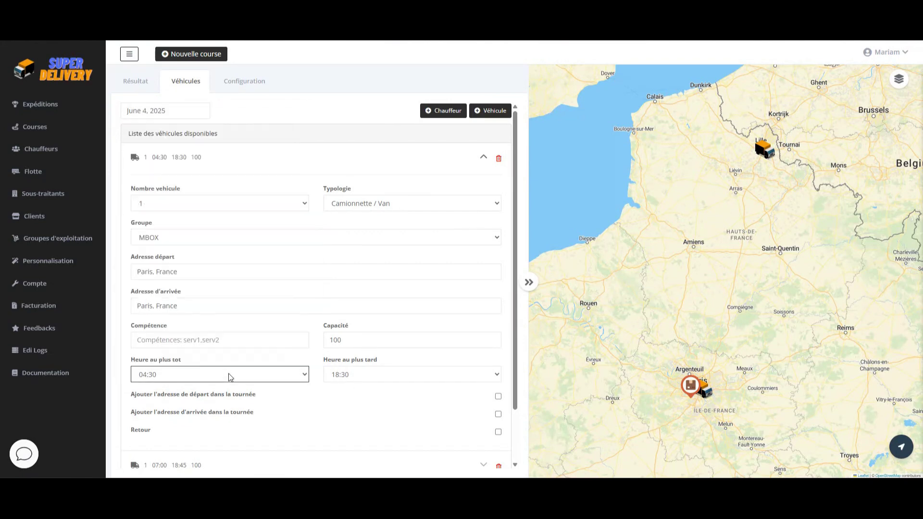
pyautogui.scroll(-2, 248, 389)
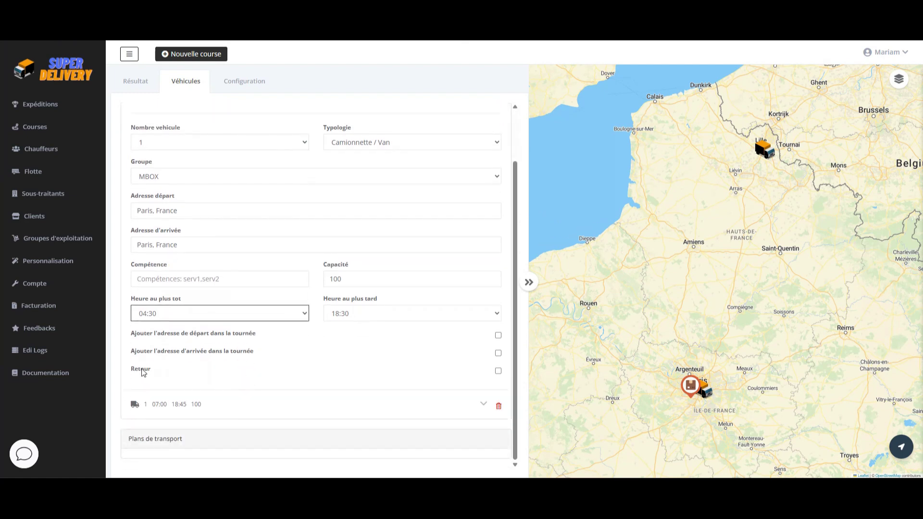
pyautogui.click(500, 374)
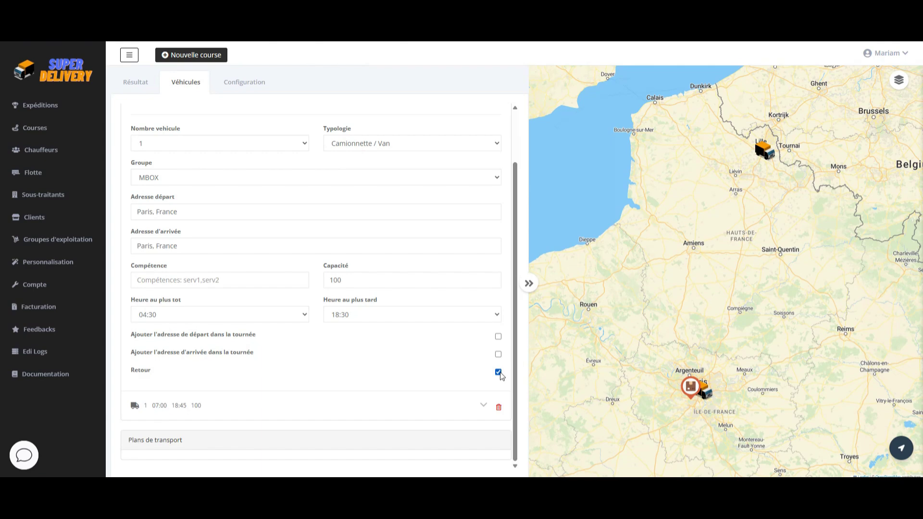
pyautogui.scroll(1, 430, 348)
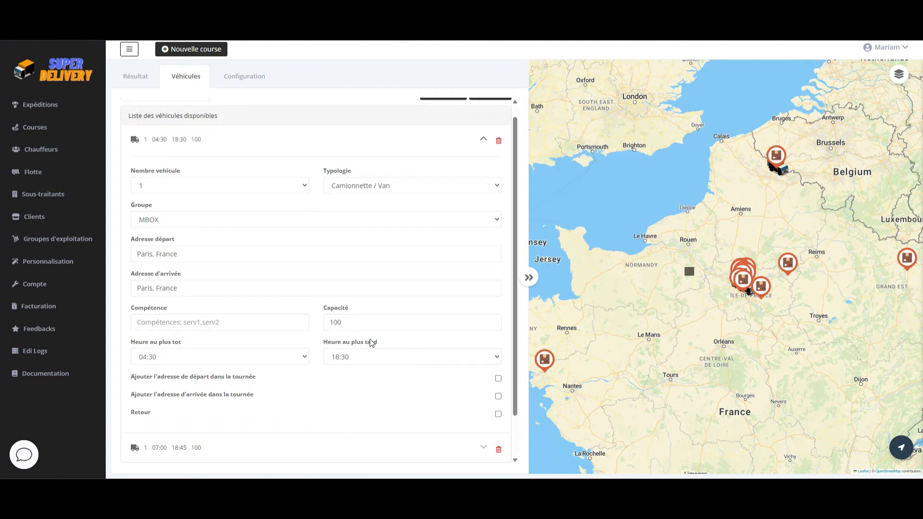
# Step: Review the capacity calculation criteria in the planning configuration, leaving Livraison selected
pyautogui.click(251, 78)
pyautogui.click(479, 170)
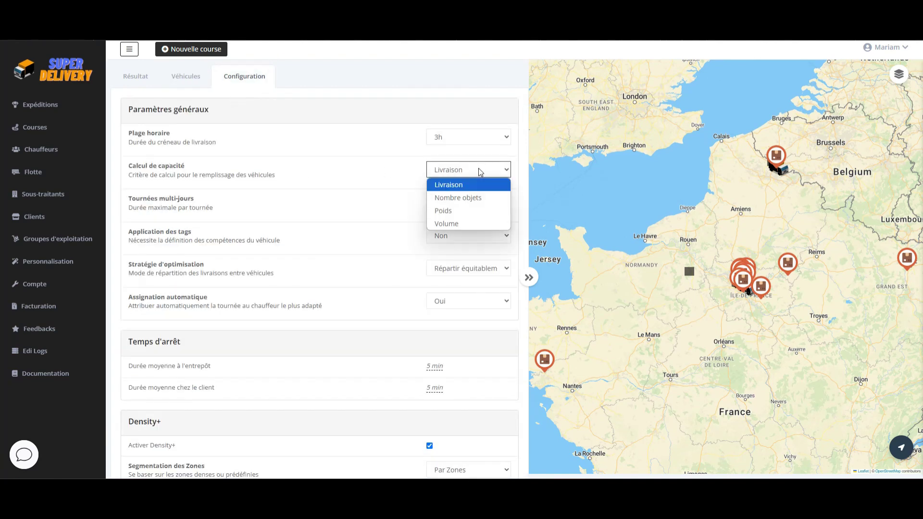
pyautogui.click(479, 169)
pyautogui.click(479, 169)
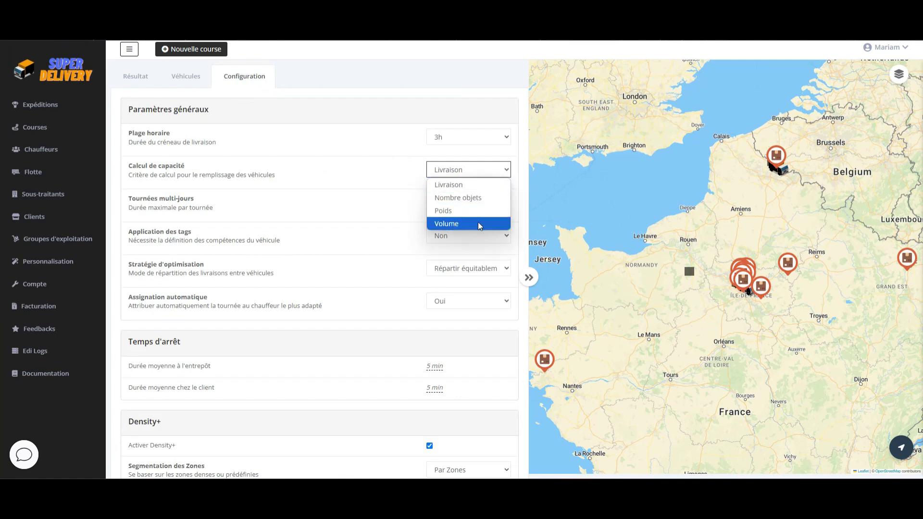
pyautogui.click(476, 174)
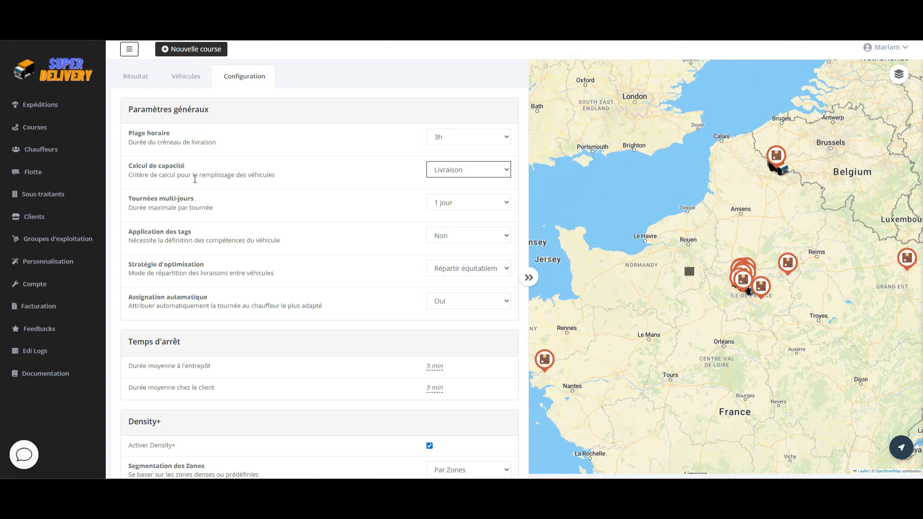
# Step: Set the multi-day tours to 5 jours and choose Répartir équitablement entre les véhicules as the optimisation strategy
pyautogui.click(159, 207)
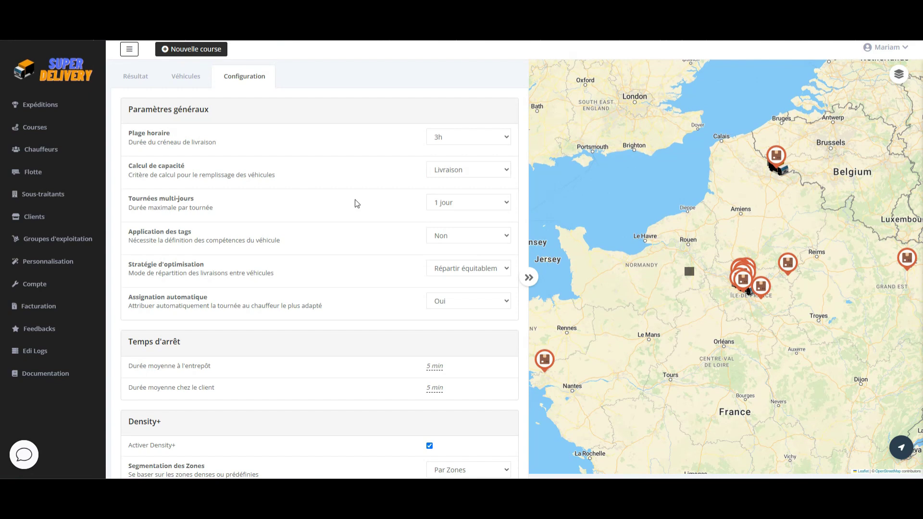
pyautogui.click(447, 206)
pyautogui.click(470, 272)
pyautogui.click(479, 268)
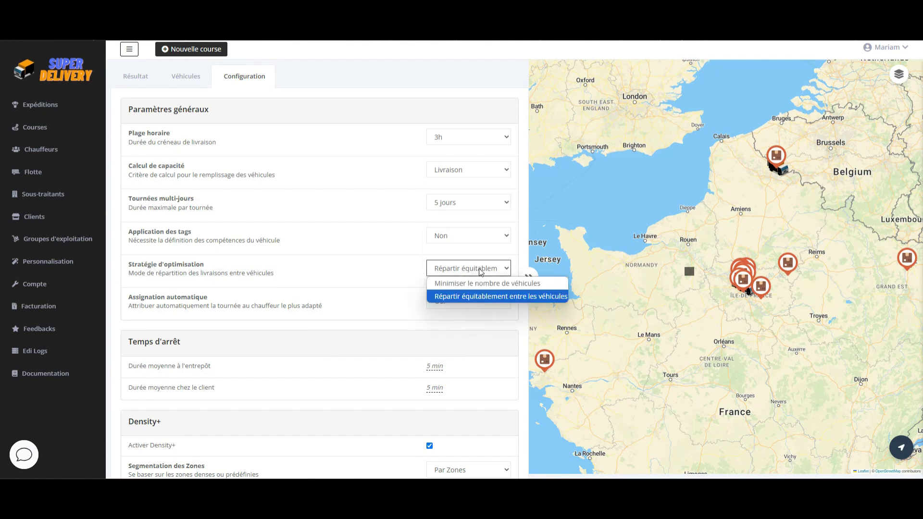
pyautogui.click(539, 297)
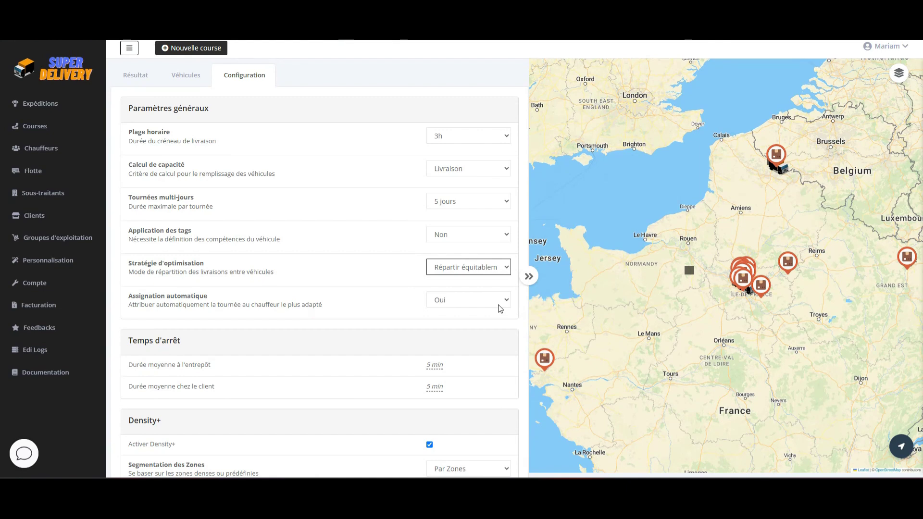
pyautogui.click(259, 417)
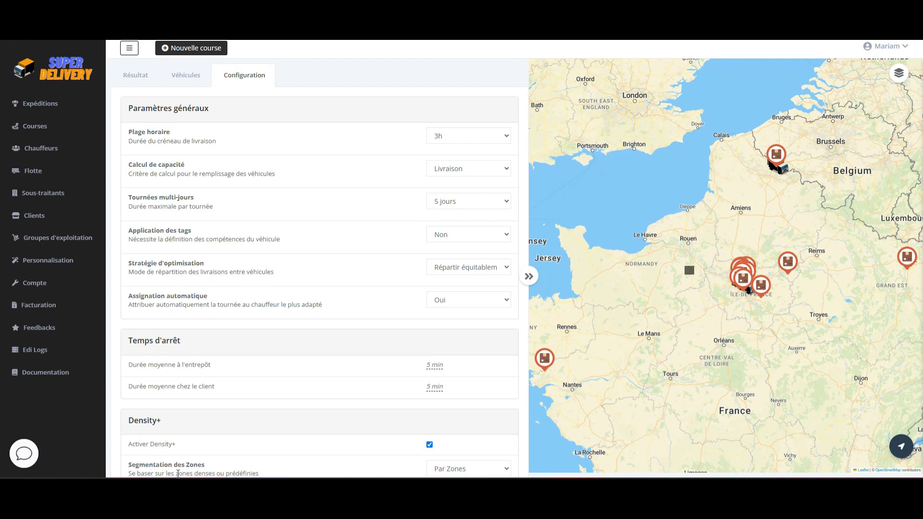
# Step: Calculate the delivery routes for June 4, 2025 and inspect them on the map around Paris
pyautogui.click(129, 75)
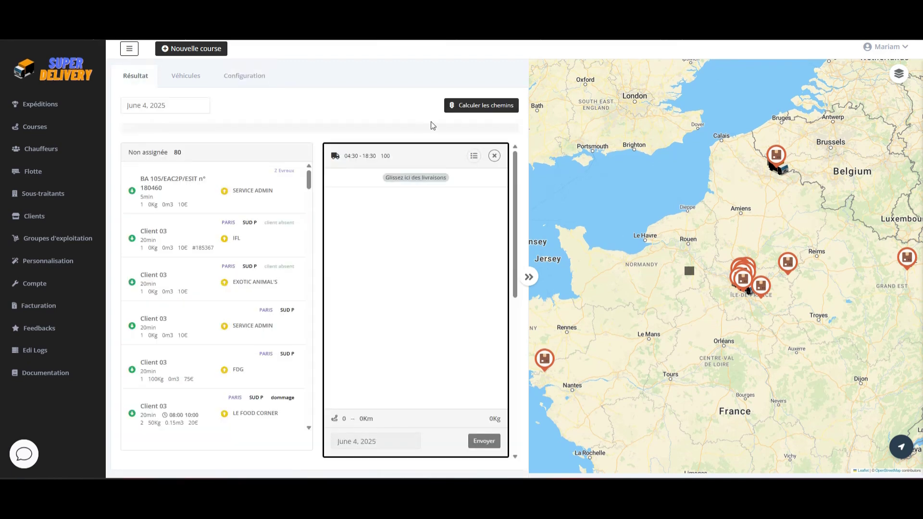
pyautogui.click(499, 108)
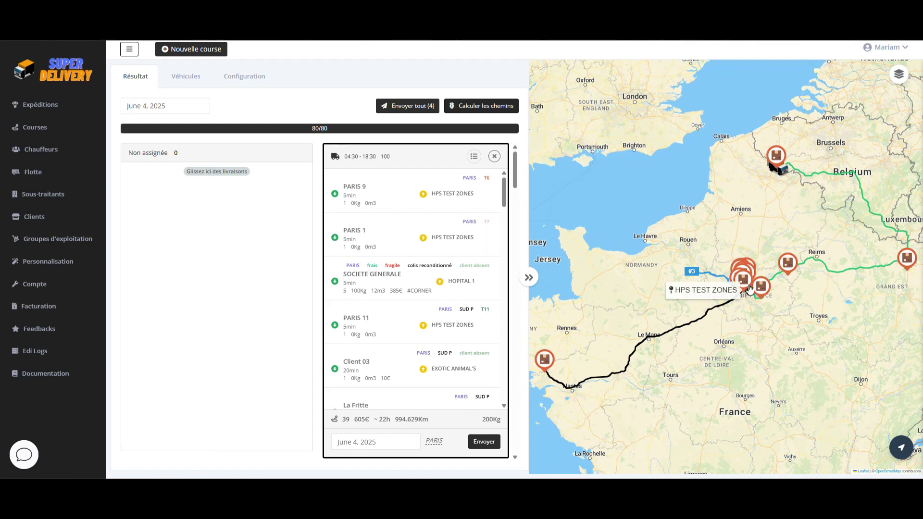
pyautogui.scroll(1, 752, 287)
pyautogui.scroll(4, 752, 287)
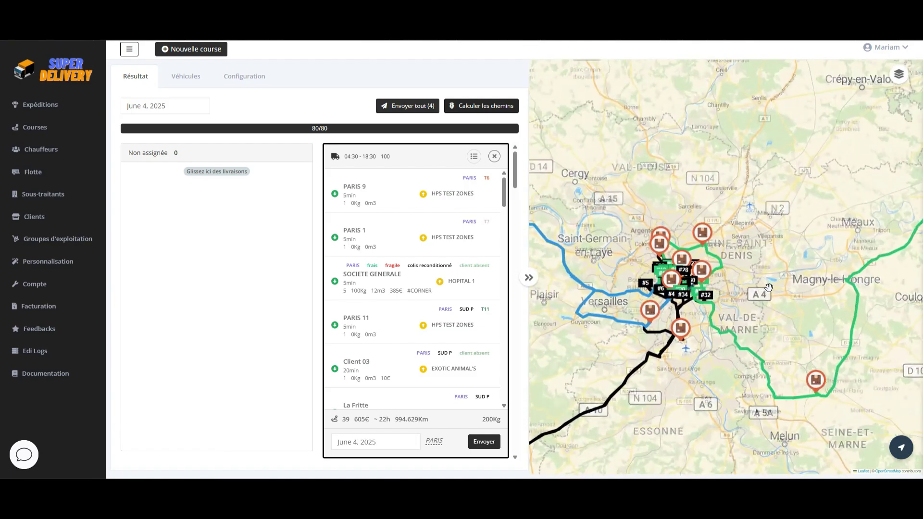
pyautogui.scroll(-2, 676, 269)
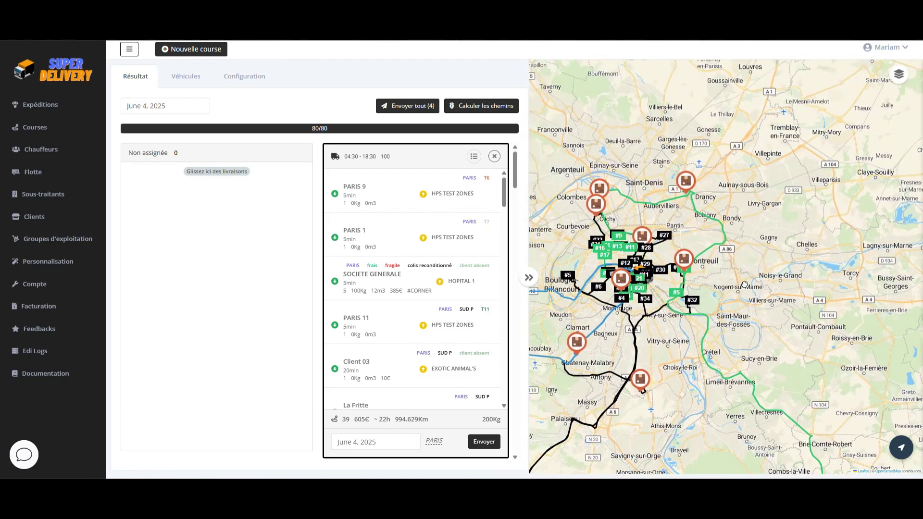
pyautogui.moveTo(676, 268); pyautogui.dragTo(765, 247)
pyautogui.scroll(-1, 765, 247)
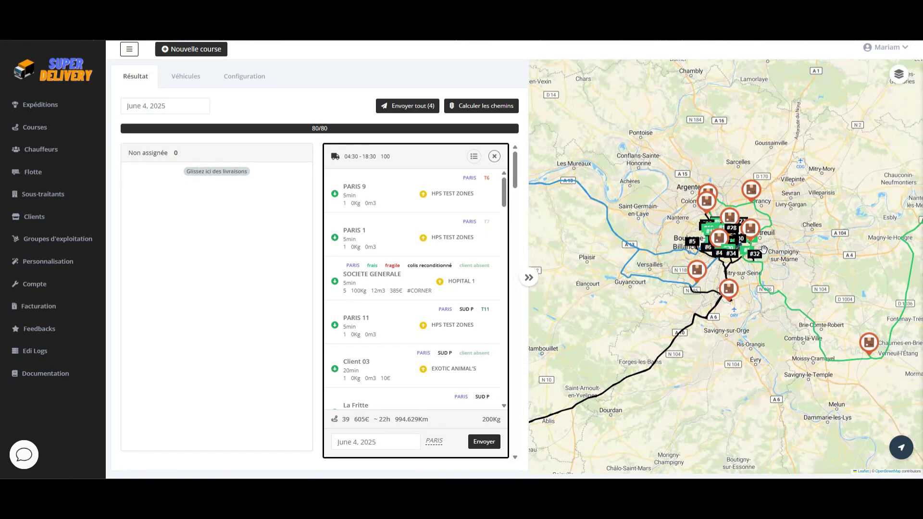
pyautogui.scroll(3, 746, 304)
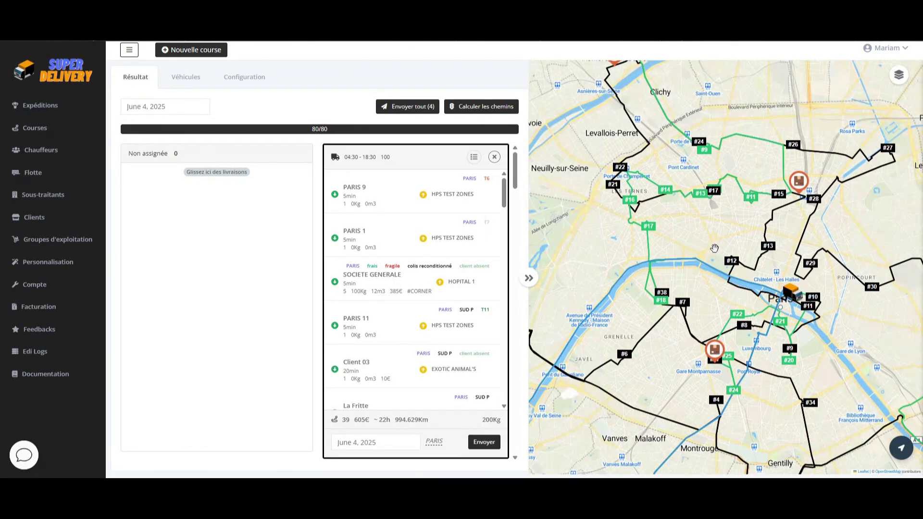
# Step: Examine the calculated routes on the map, covering central Paris, the Rungis area and the wider surrounding region
pyautogui.scroll(-3, 715, 248)
pyautogui.scroll(3, 761, 275)
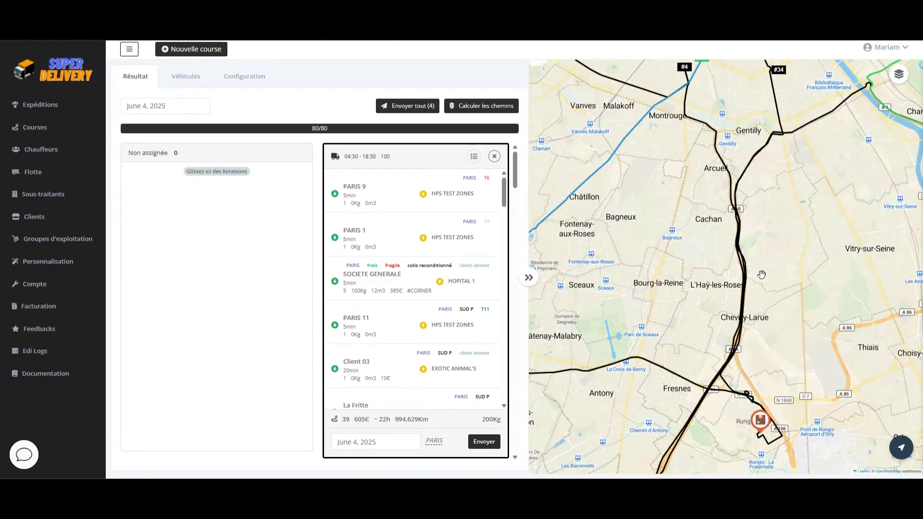
pyautogui.scroll(-3, 762, 274)
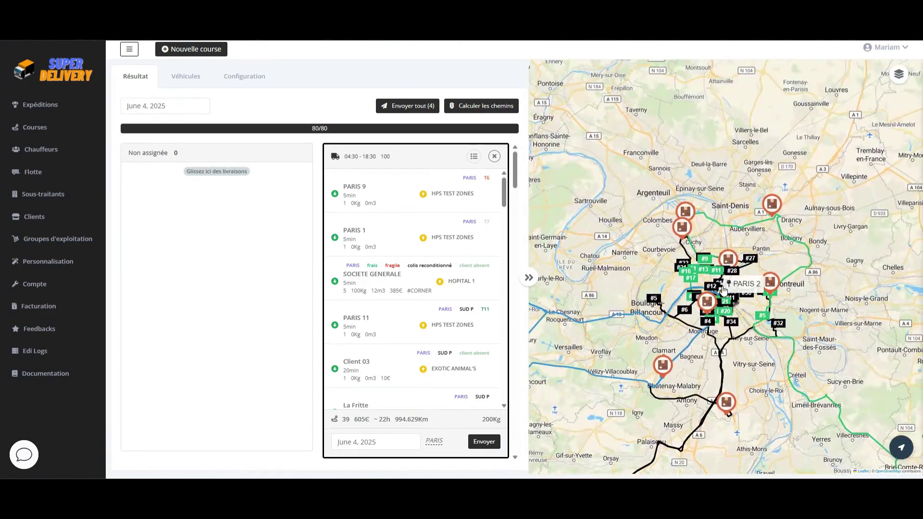
pyautogui.scroll(2, 703, 278)
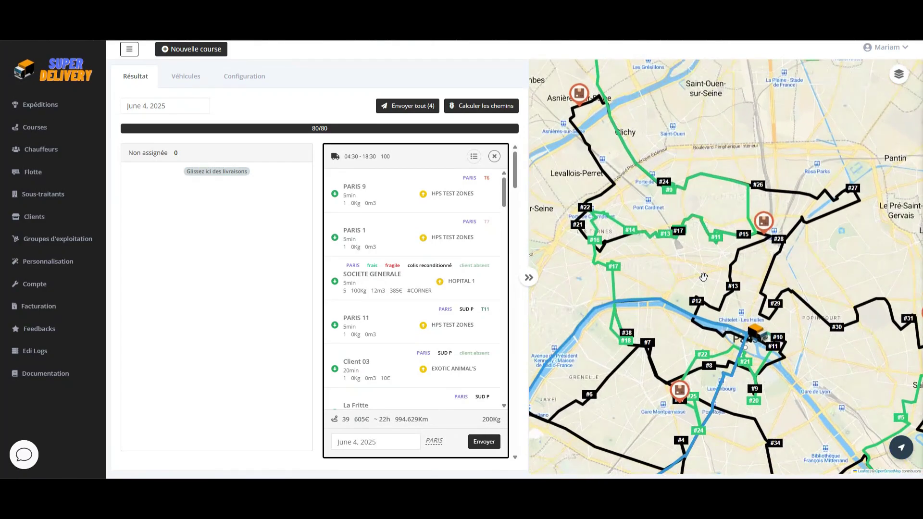
pyautogui.scroll(2, 704, 278)
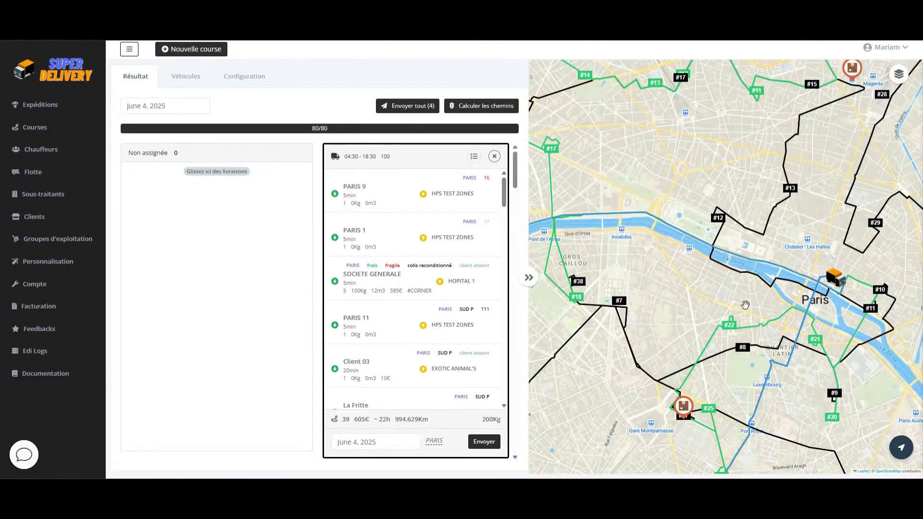
pyautogui.scroll(-2, 746, 304)
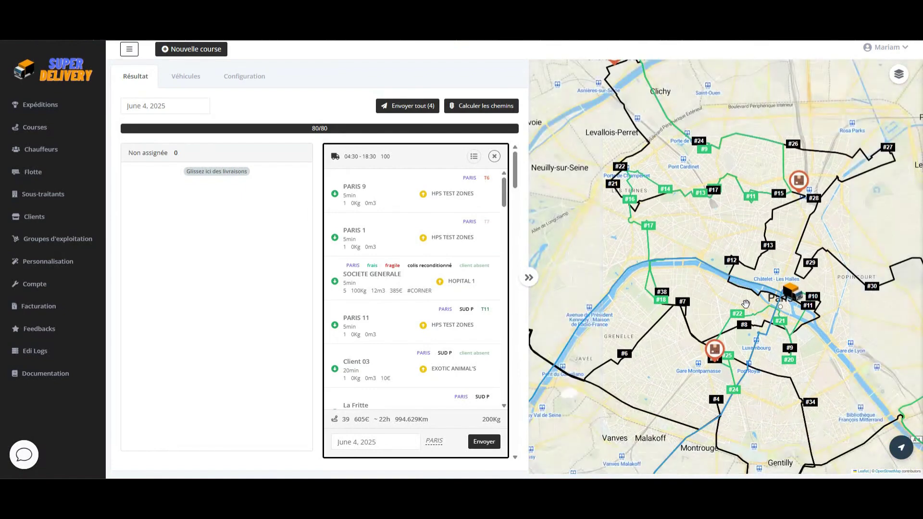
# Step: Expand the results pane over the map and look through the tours of all the vehicles
pyautogui.click(529, 275)
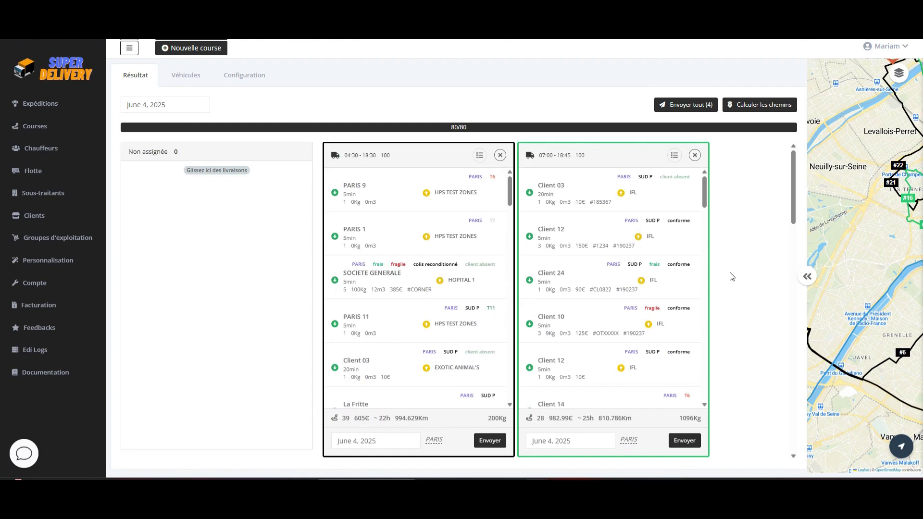
pyautogui.scroll(-3, 731, 270)
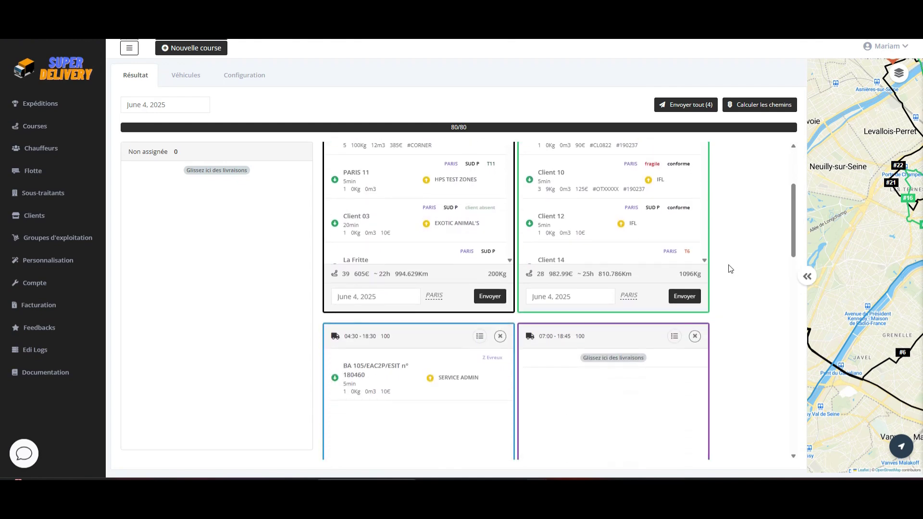
pyautogui.scroll(3, 731, 270)
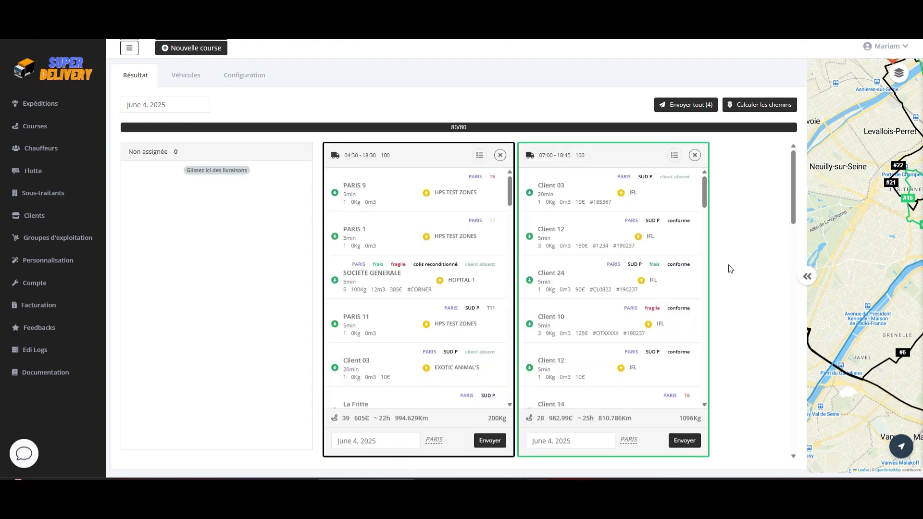
# Step: Inspect the vehicle details and date selection of the black-outlined 04:30–18:30 tour, leaving June 4, 2025
pyautogui.click(359, 157)
pyautogui.click(551, 58)
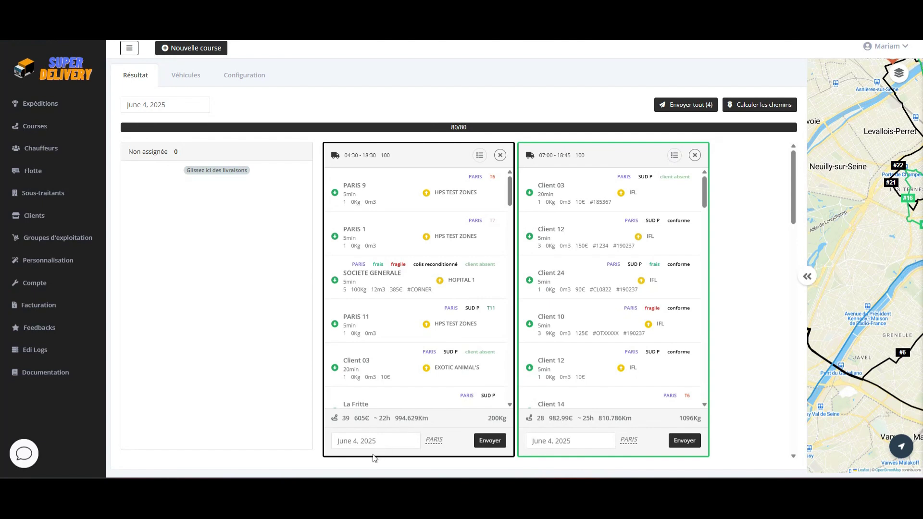
pyautogui.click(355, 442)
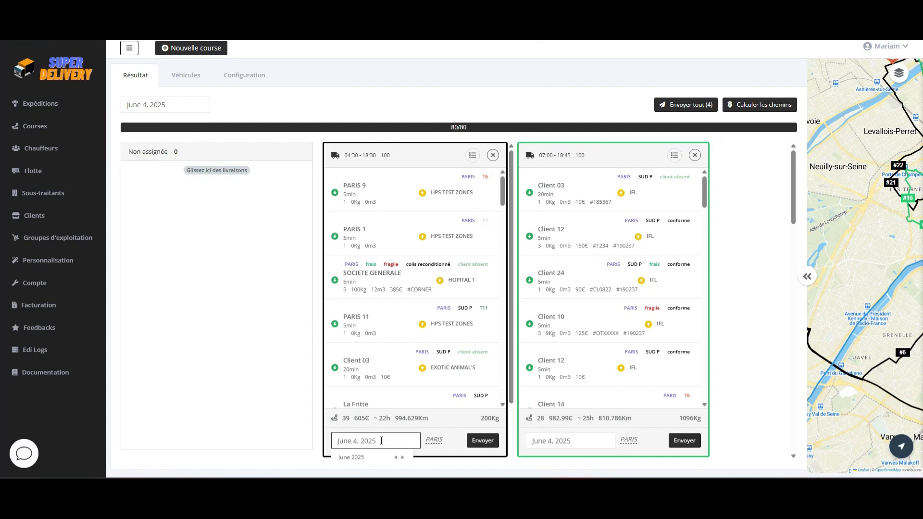
pyautogui.click(427, 373)
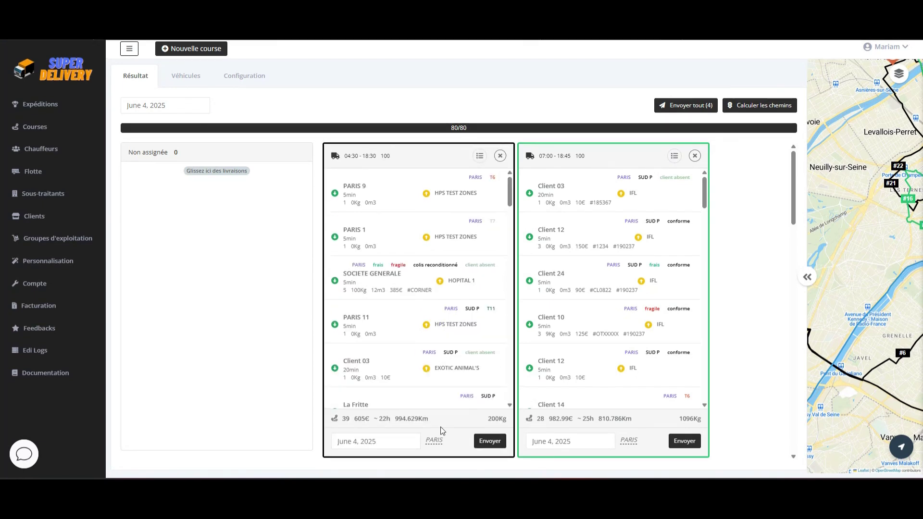
# Step: Empty the blue-outlined 04:30–18:30 tour and assign its BA 105/EAC2P/ESIT delivery to the black-outlined 04:30–18:30 tour
pyautogui.scroll(-5, 440, 427)
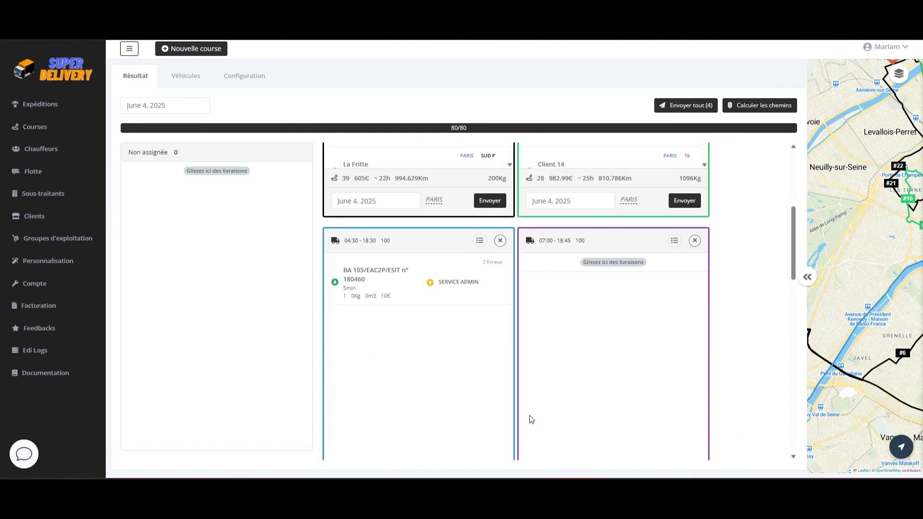
pyautogui.click(500, 241)
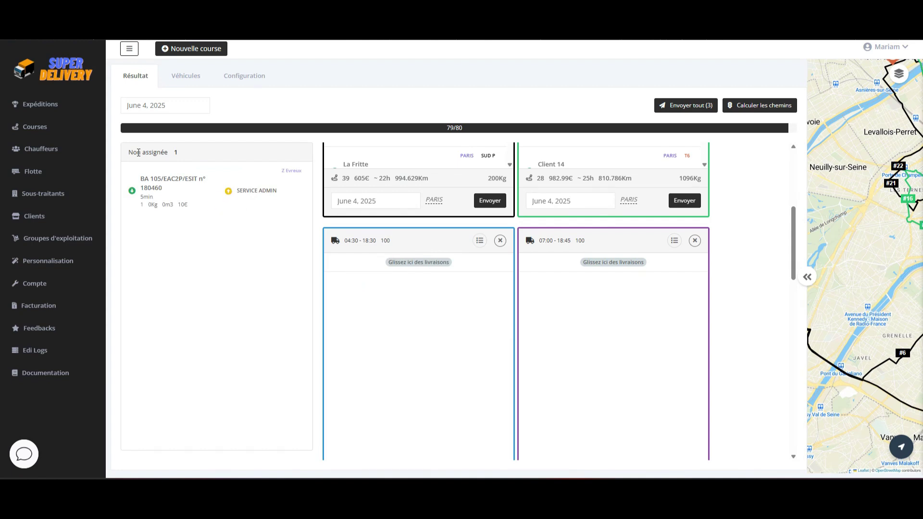
pyautogui.scroll(5, 491, 318)
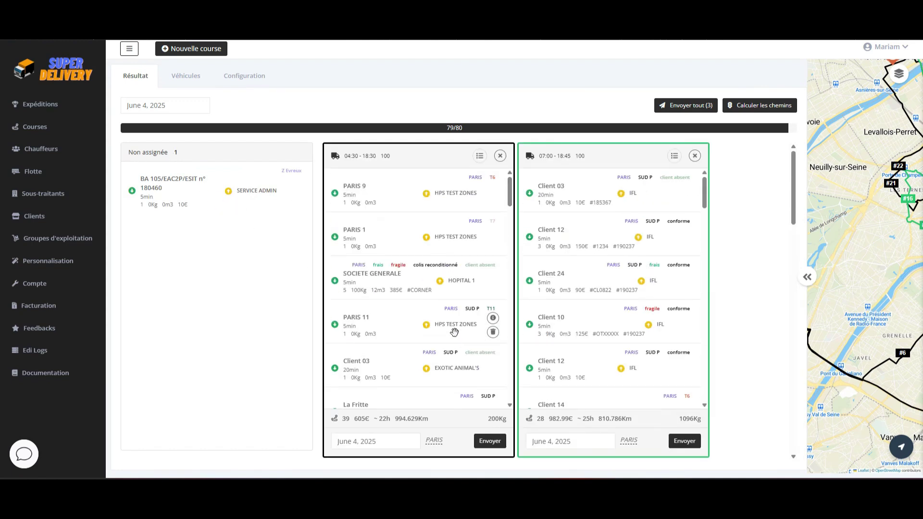
pyautogui.moveTo(219, 191); pyautogui.dragTo(425, 227)
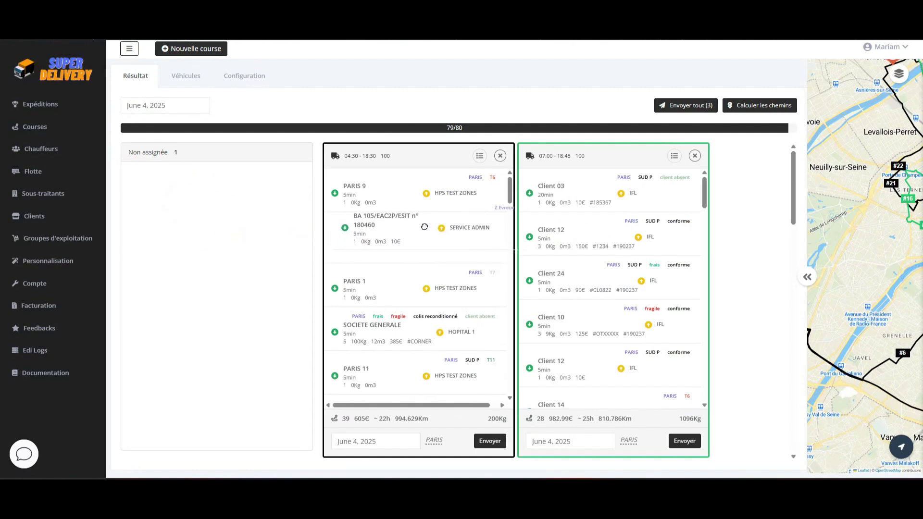
pyautogui.moveTo(424, 227); pyautogui.dragTo(407, 234)
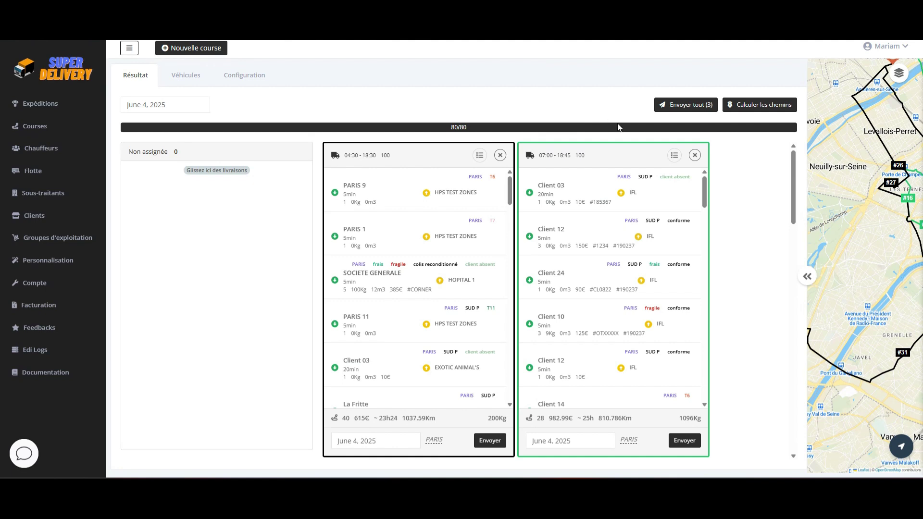
# Step: Send all the calculated tours at once and open the list of planned courses
pyautogui.click(690, 109)
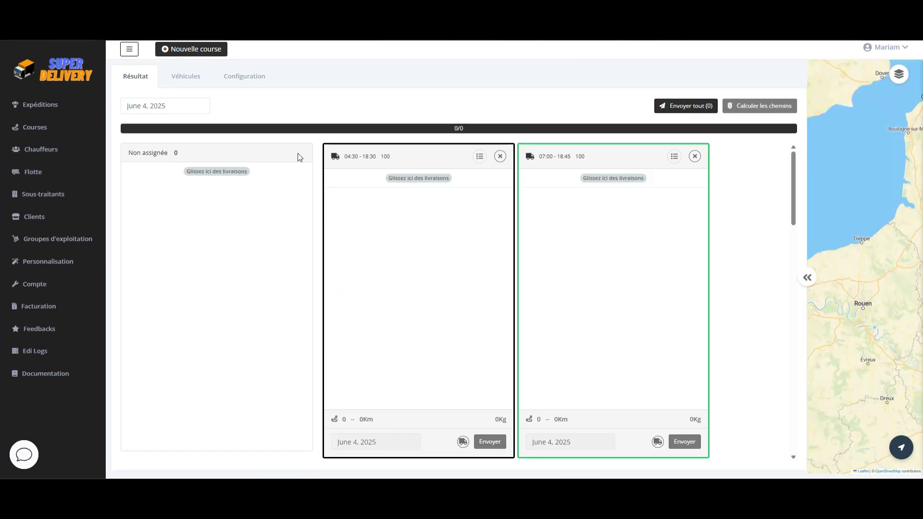
pyautogui.click(76, 127)
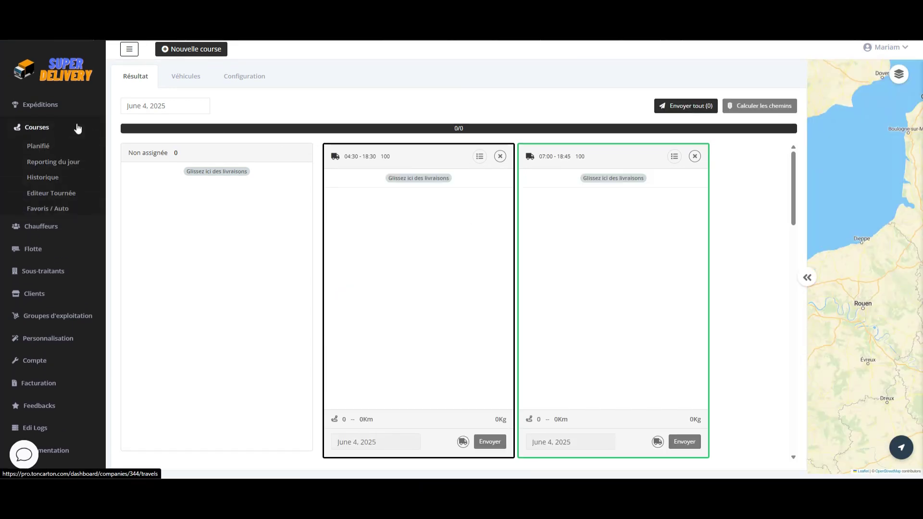
pyautogui.click(38, 146)
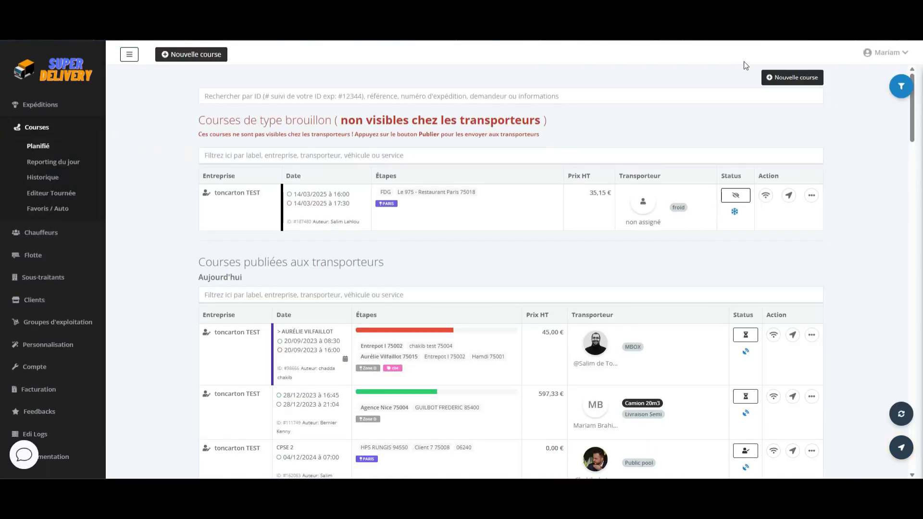
# Step: Filter the planned courses to the period 04/06/2025 – 06/06/2025 and review the published tours
pyautogui.click(902, 86)
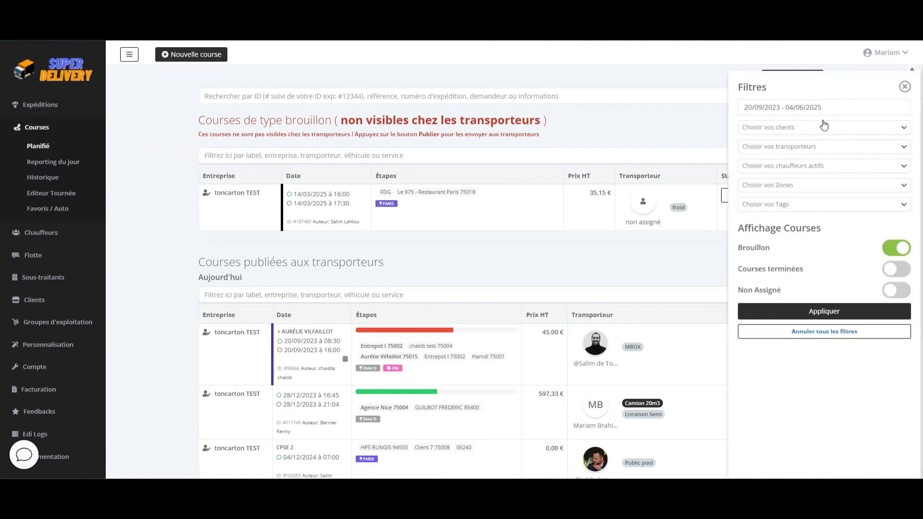
pyautogui.click(814, 108)
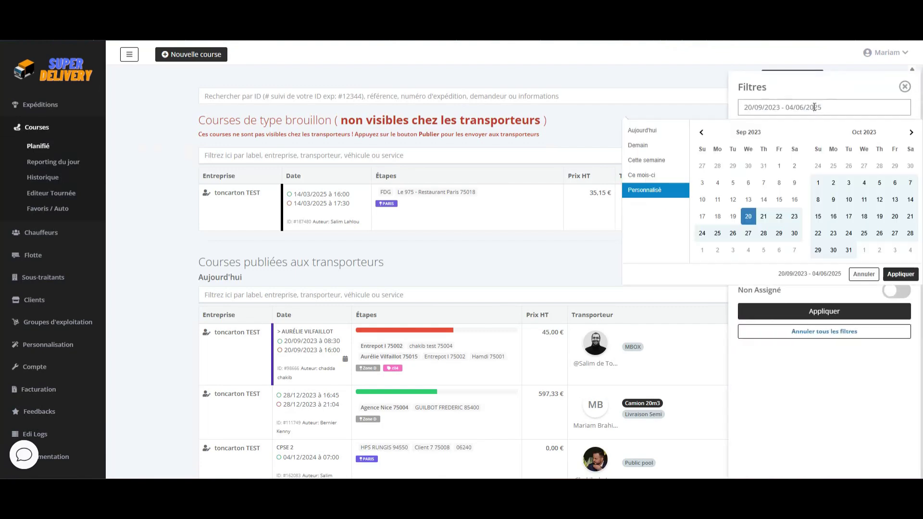
pyautogui.click(910, 132)
pyautogui.click(864, 182)
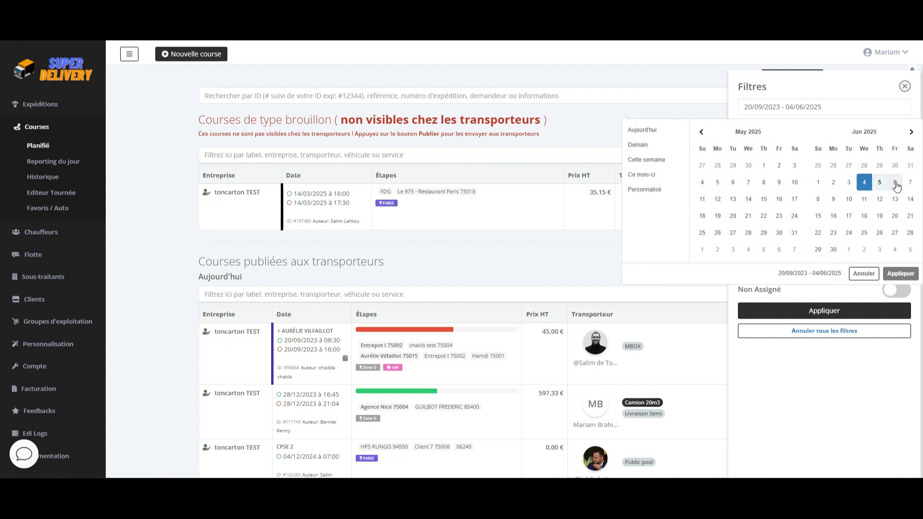
pyautogui.click(895, 183)
pyautogui.click(901, 273)
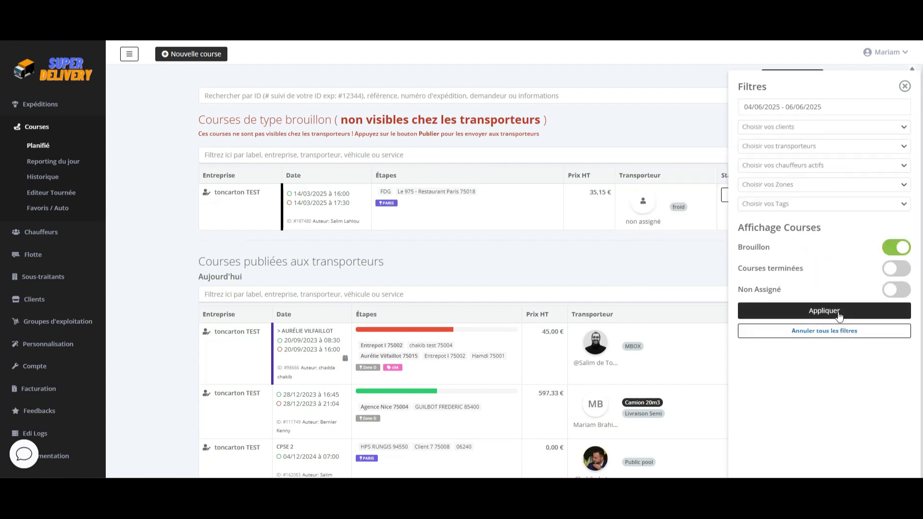
pyautogui.click(839, 315)
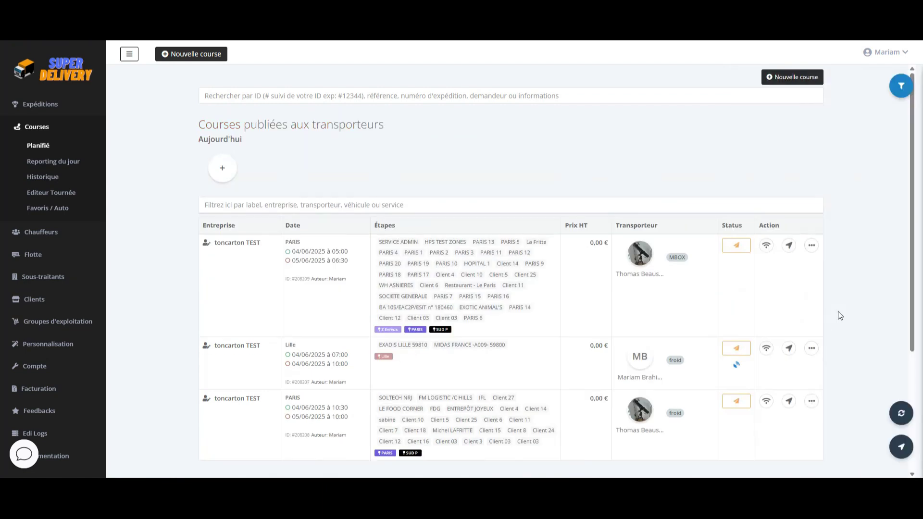
pyautogui.scroll(-1, 840, 315)
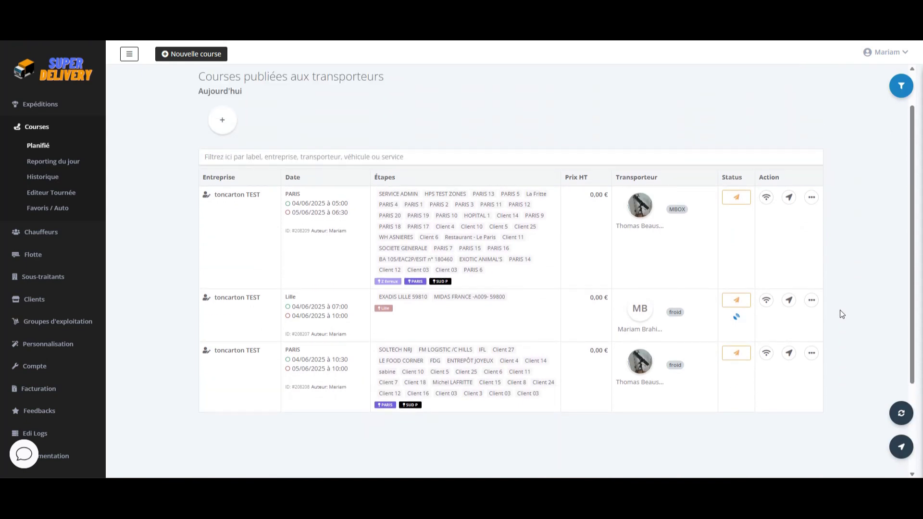